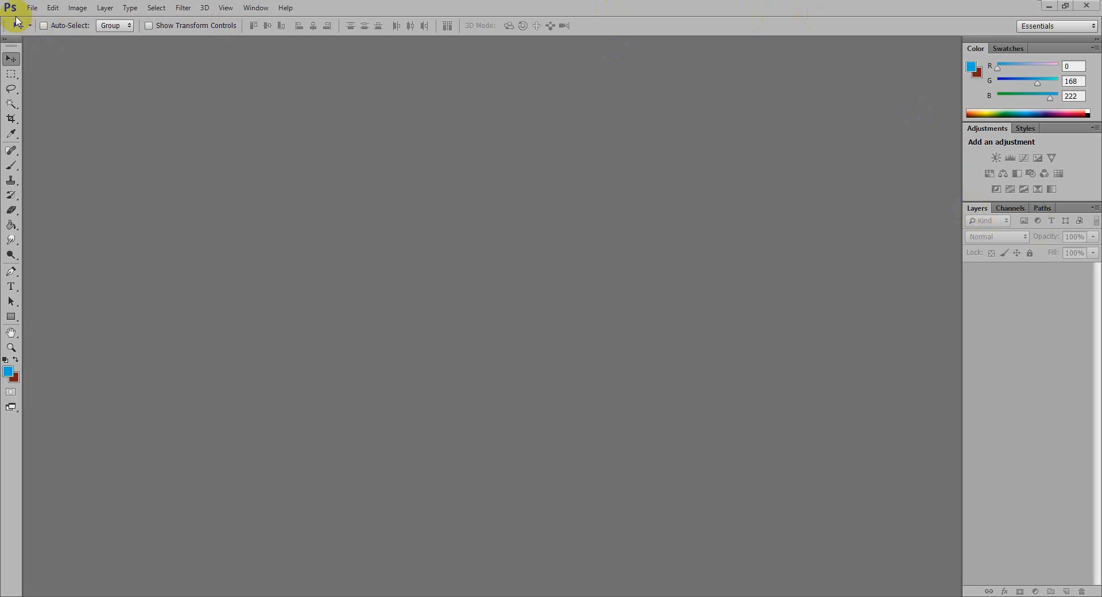
# Open the portrait image struggle-3805349_1920 from the yt folder
pyautogui.click(33, 8)
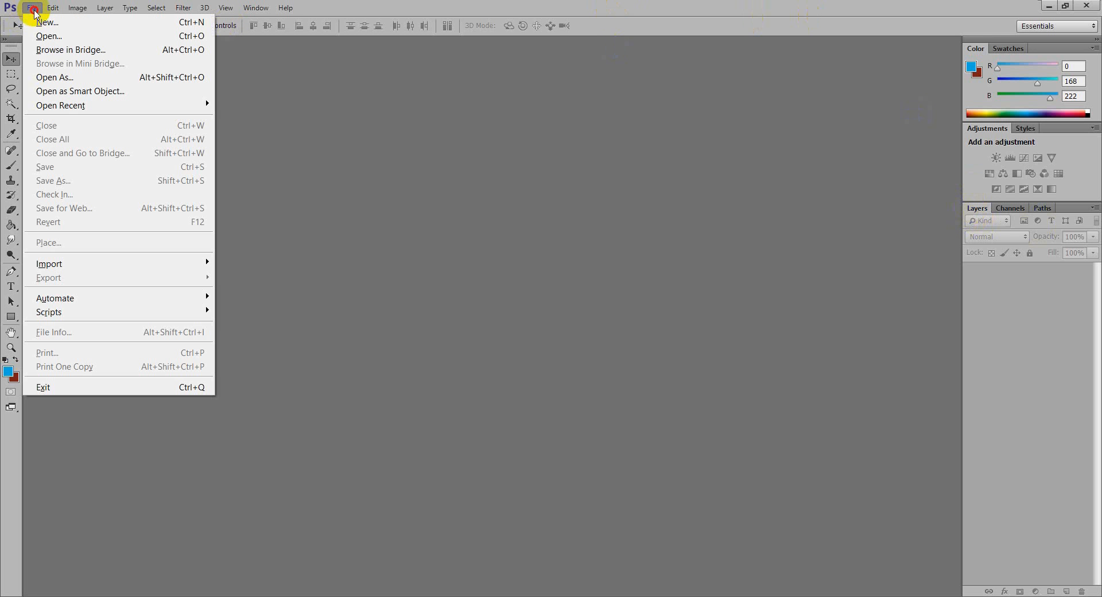
pyautogui.click(45, 36)
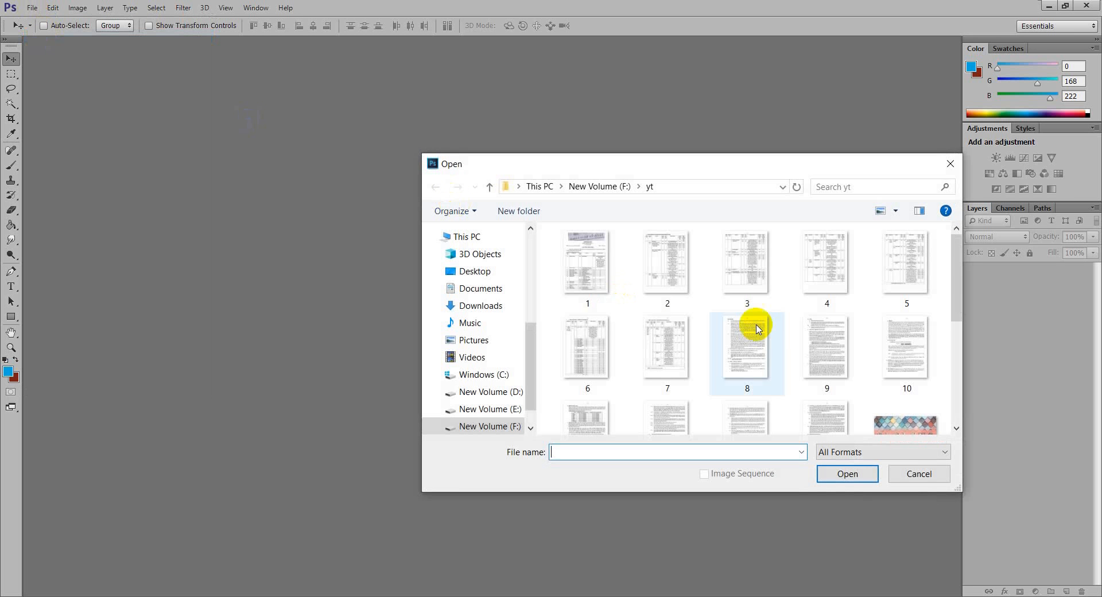
pyautogui.scroll(-5, 755, 322)
pyautogui.click(638, 372)
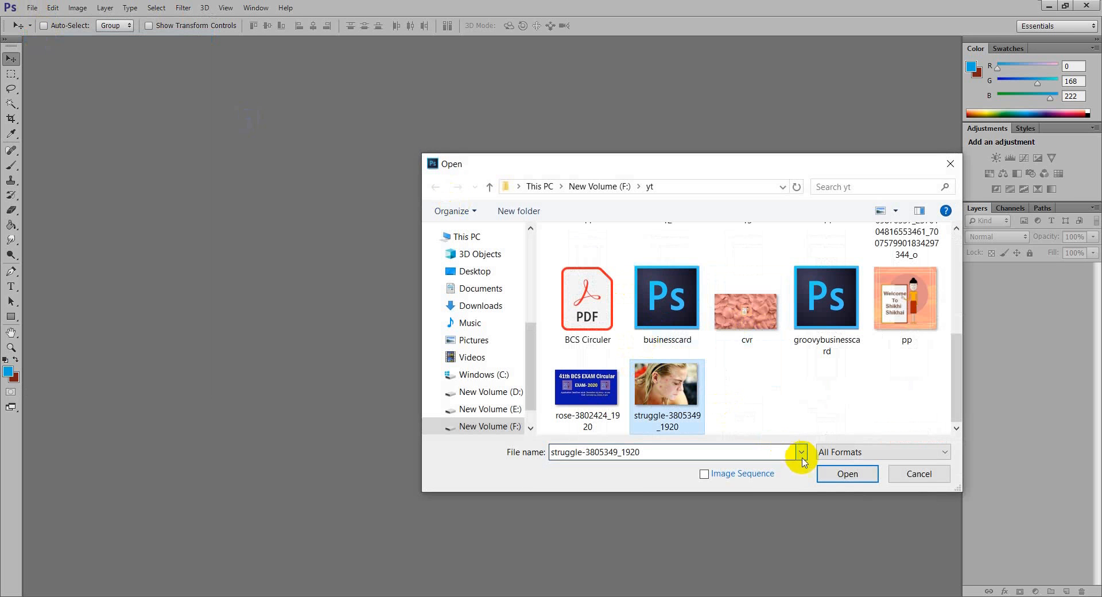
pyautogui.click(844, 475)
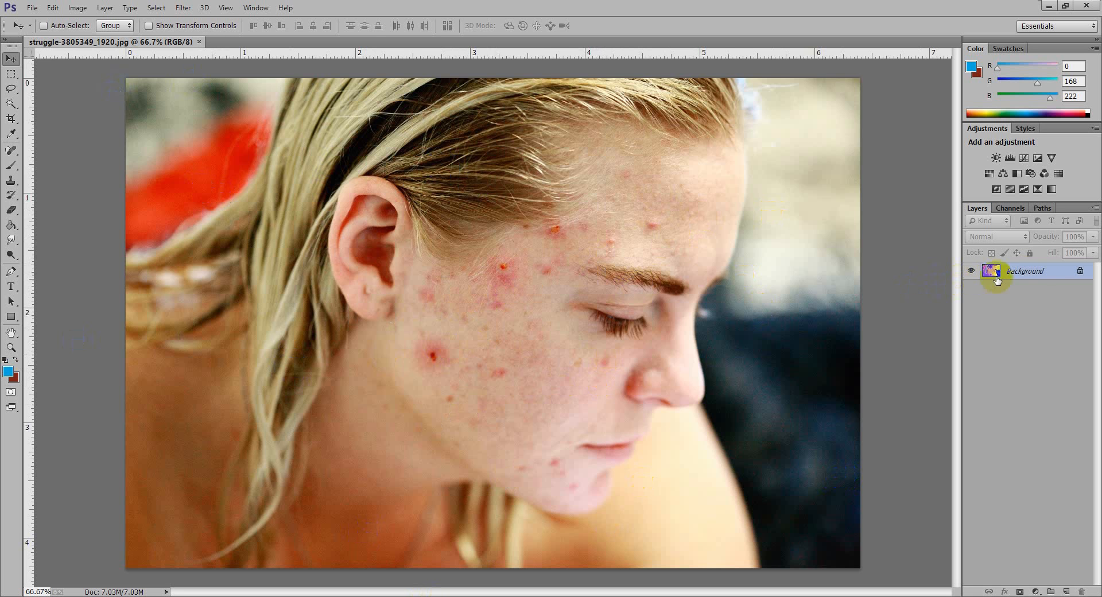
# Convert the locked background into an editable layer named Layer 0 and duplicate it
pyautogui.doubleClick(1056, 274)
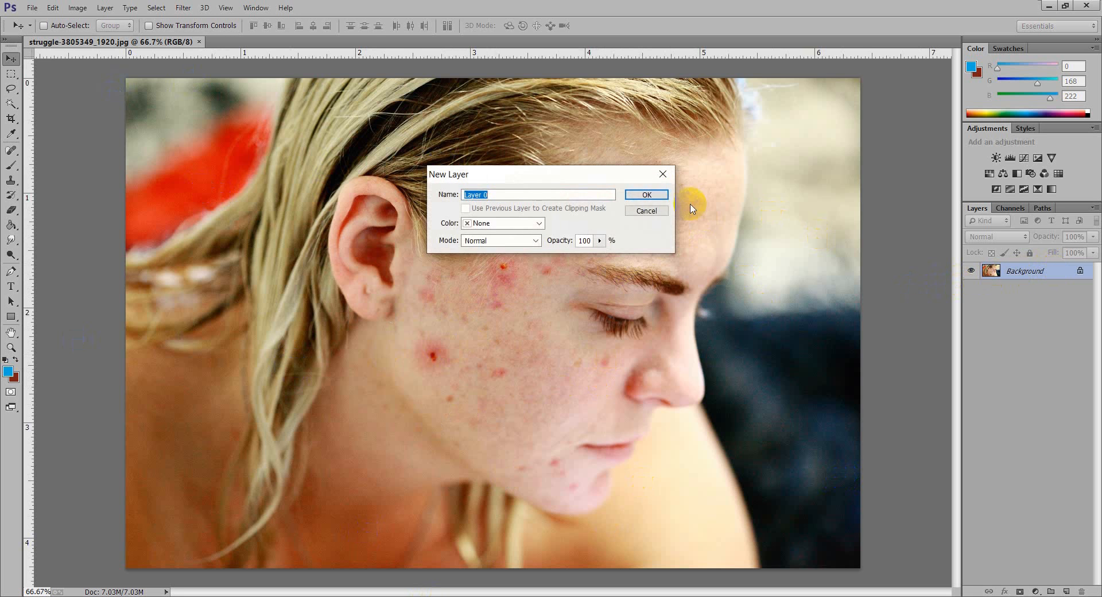
pyautogui.click(647, 192)
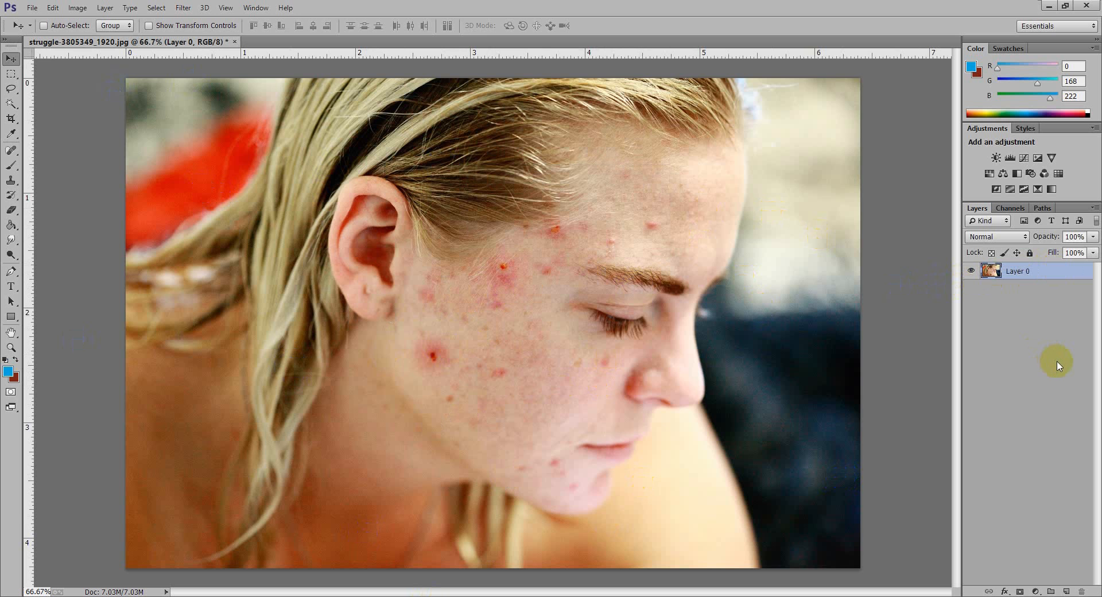
pyautogui.hotkey('ctrl', 'j')
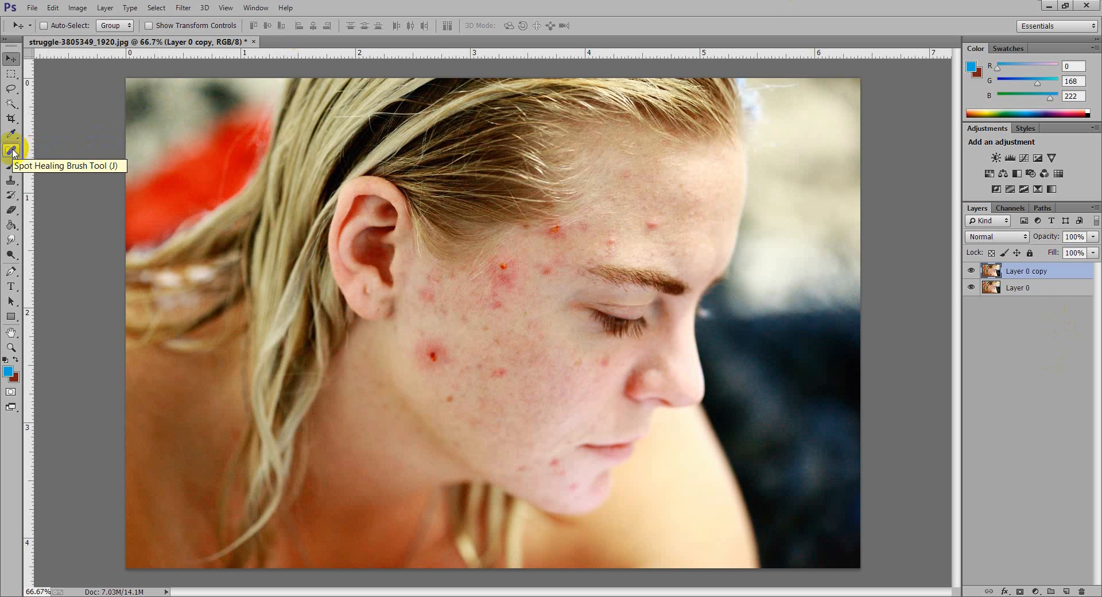
# Remove the red blemishes on the lower cheek and jaw using the Spot Healing Brush at 122 px
pyautogui.click(13, 152)
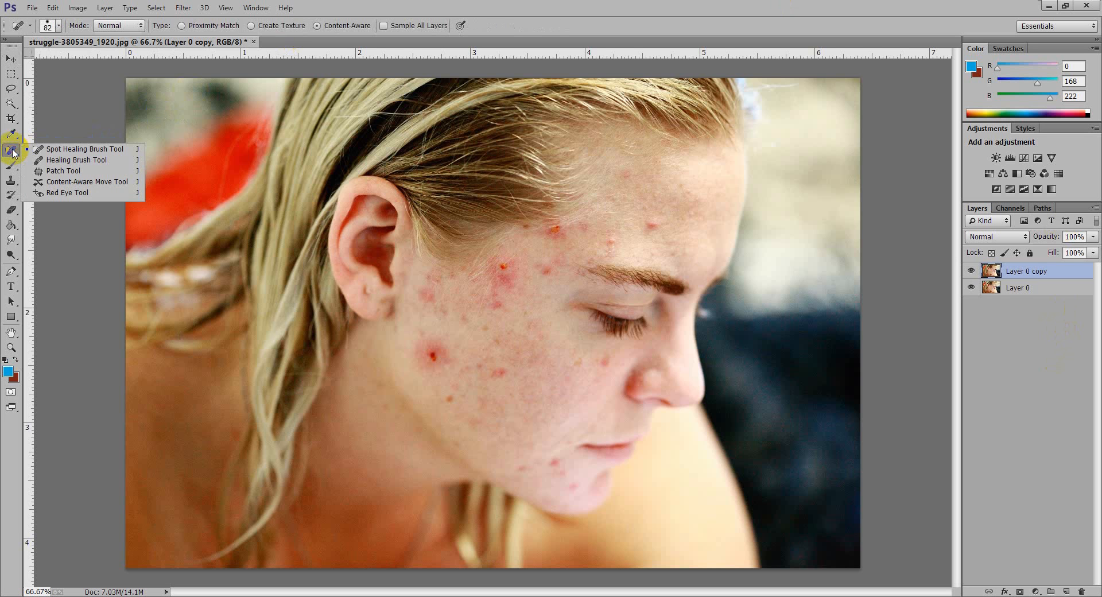
pyautogui.click(57, 148)
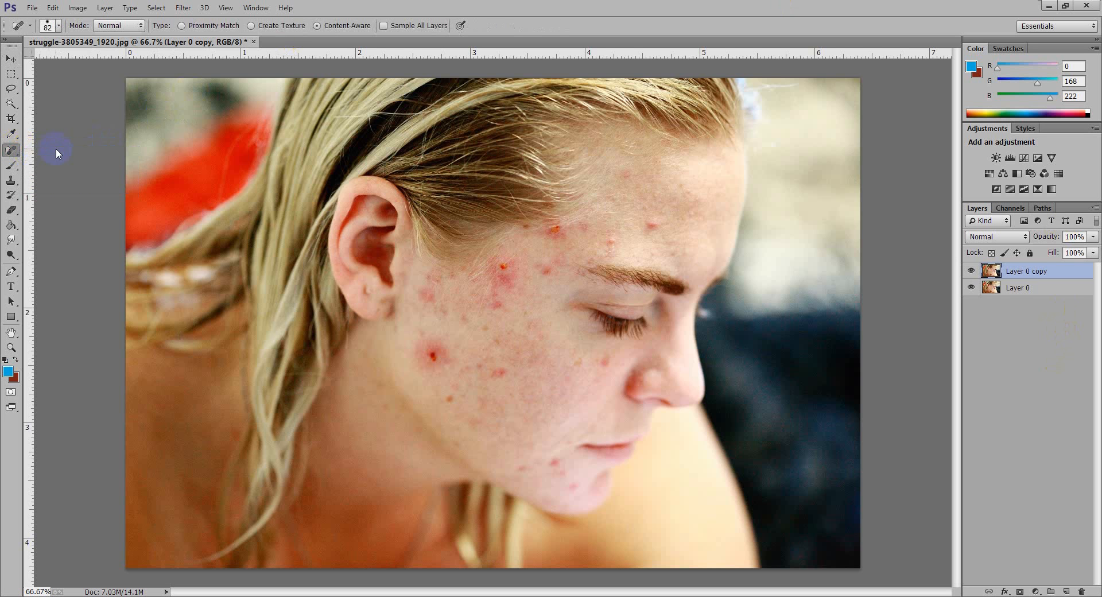
pyautogui.rightClick(435, 346)
pyautogui.moveTo(501, 369); pyautogui.dragTo(526, 371)
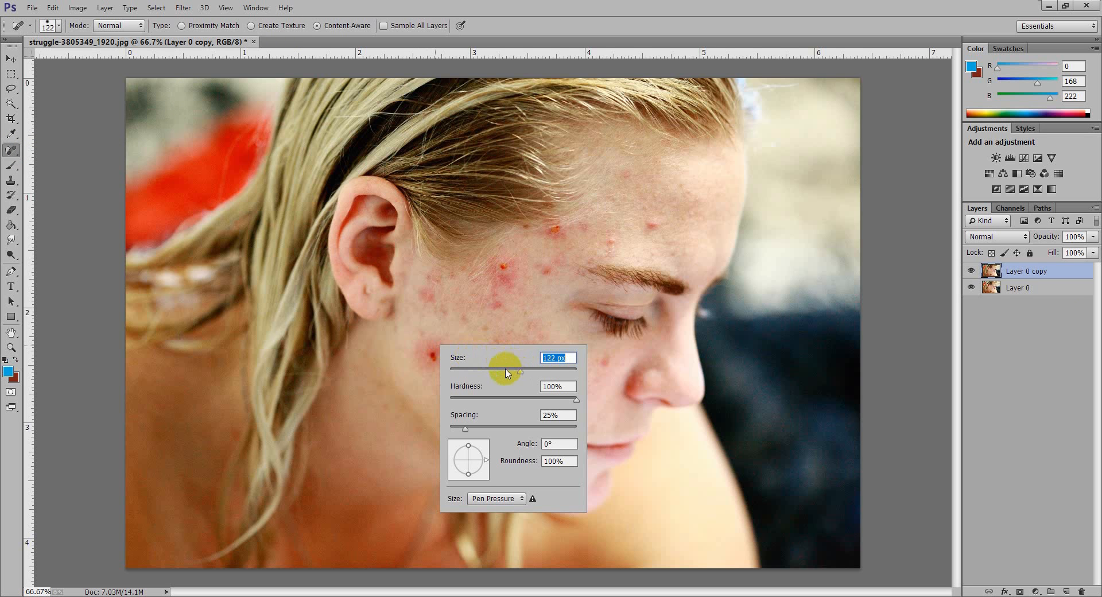
pyautogui.click(429, 359)
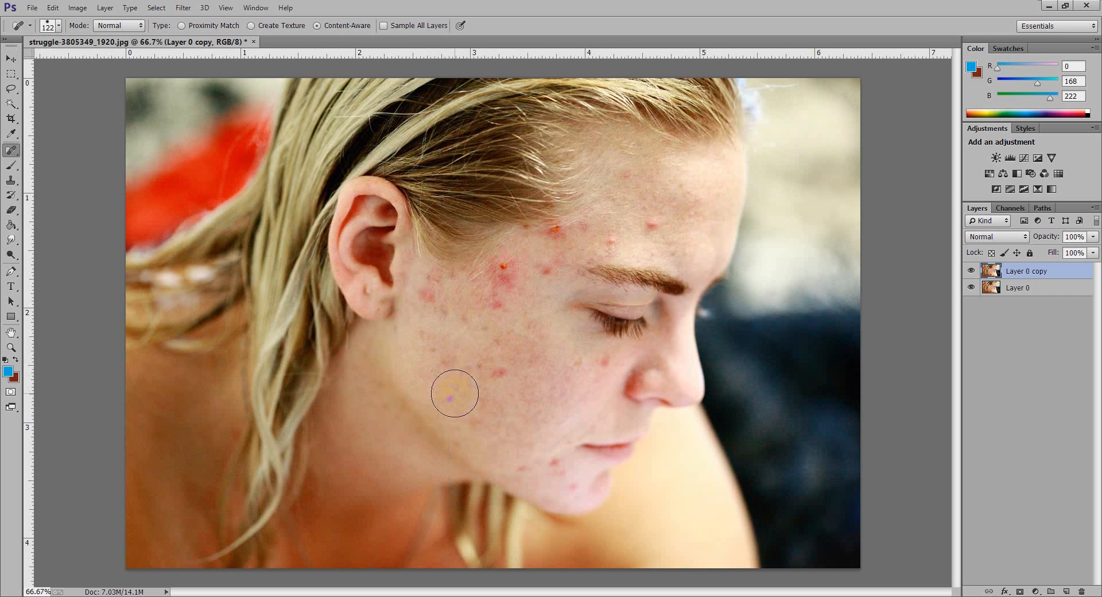
pyautogui.click(455, 393)
pyautogui.click(498, 373)
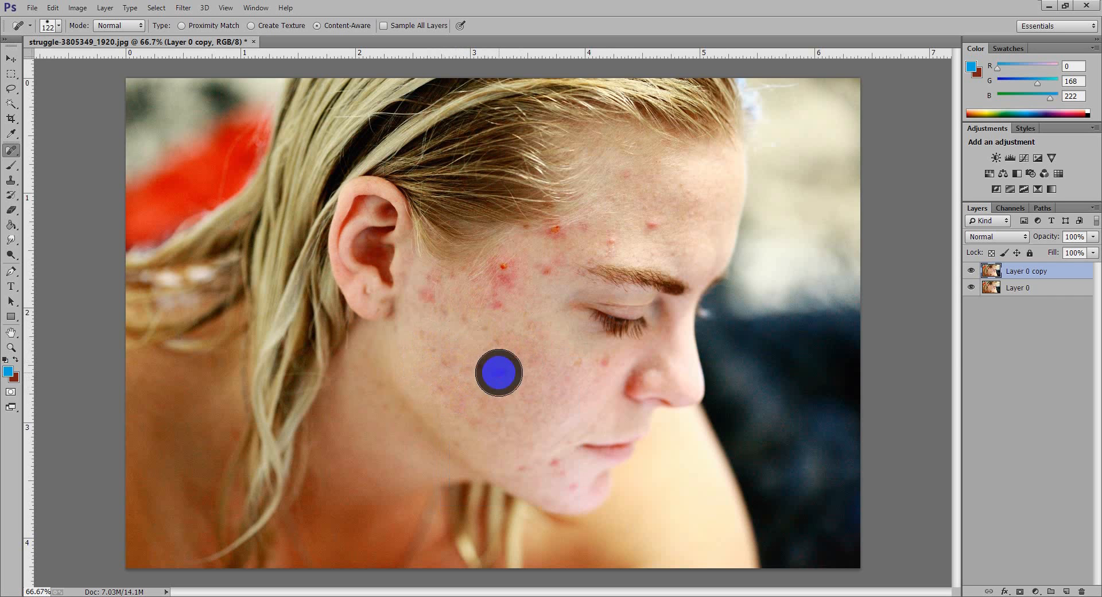
# Heal the red spots on the upper cheek, in front of the ear, beside the eye and on the forehead above the eyebrow
pyautogui.click(511, 280)
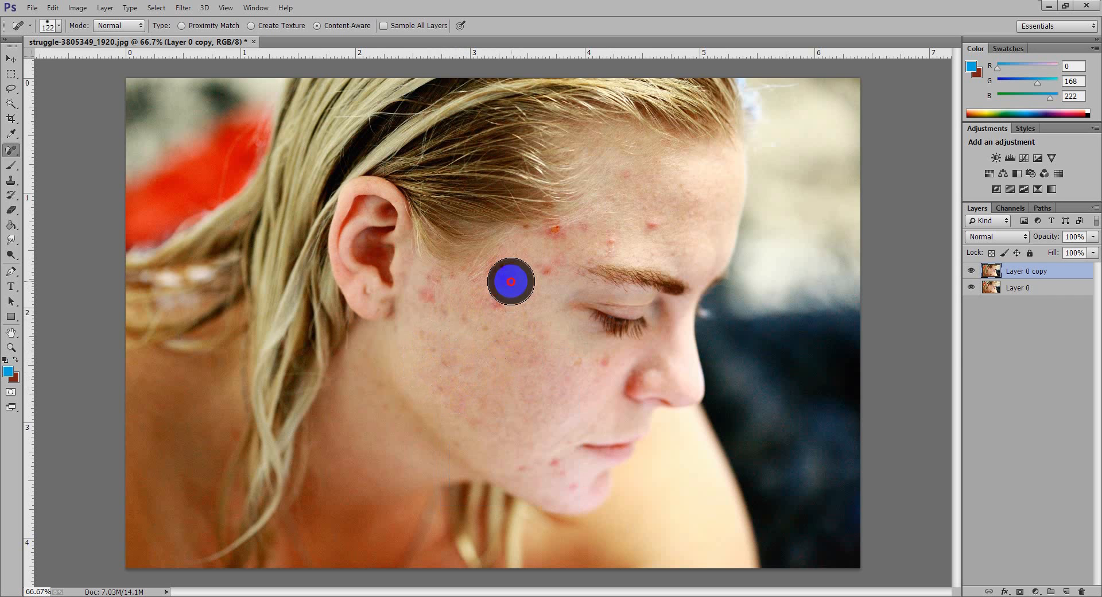
pyautogui.click(503, 293)
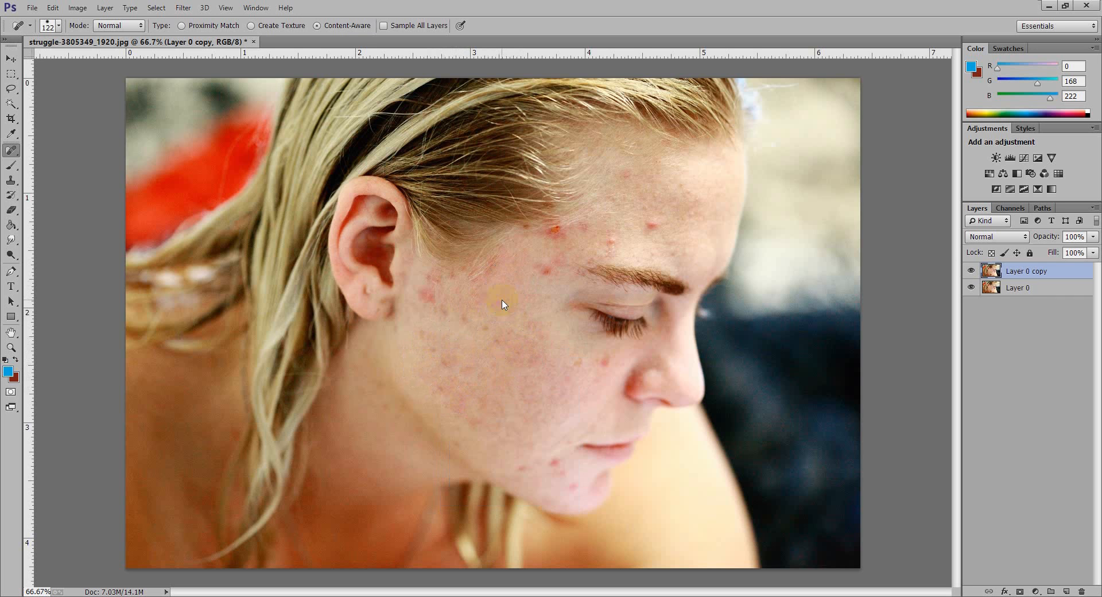
pyautogui.click(432, 306)
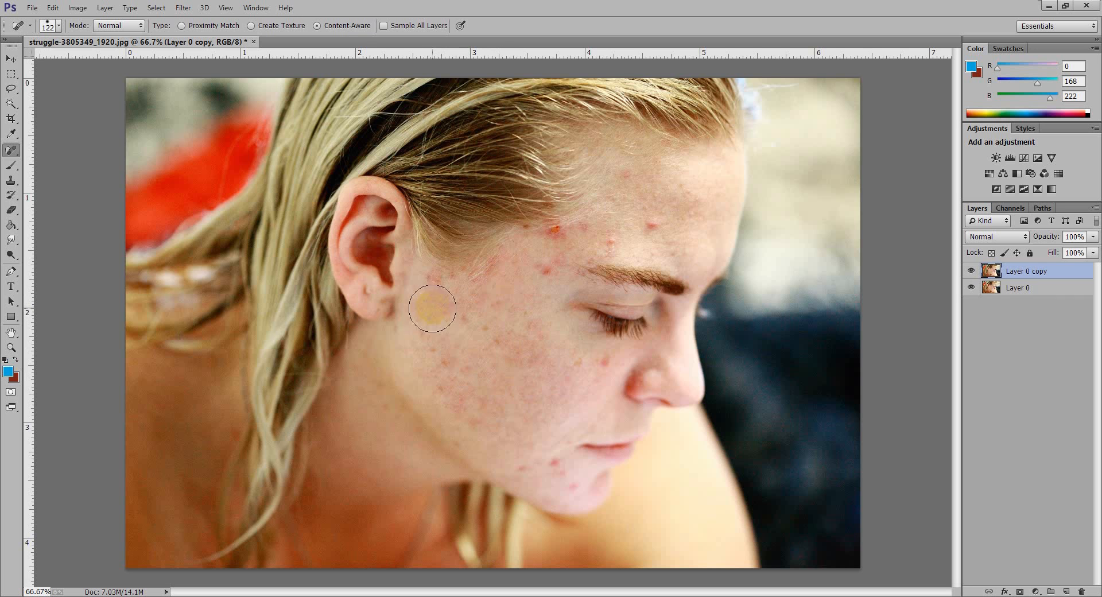
pyautogui.click(441, 361)
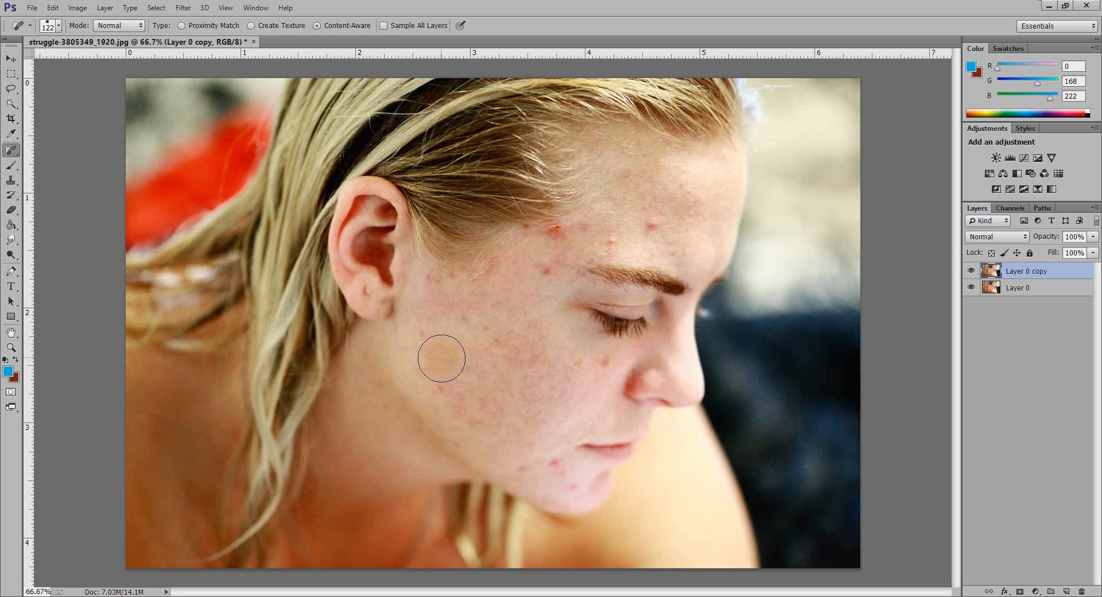
pyautogui.click(437, 343)
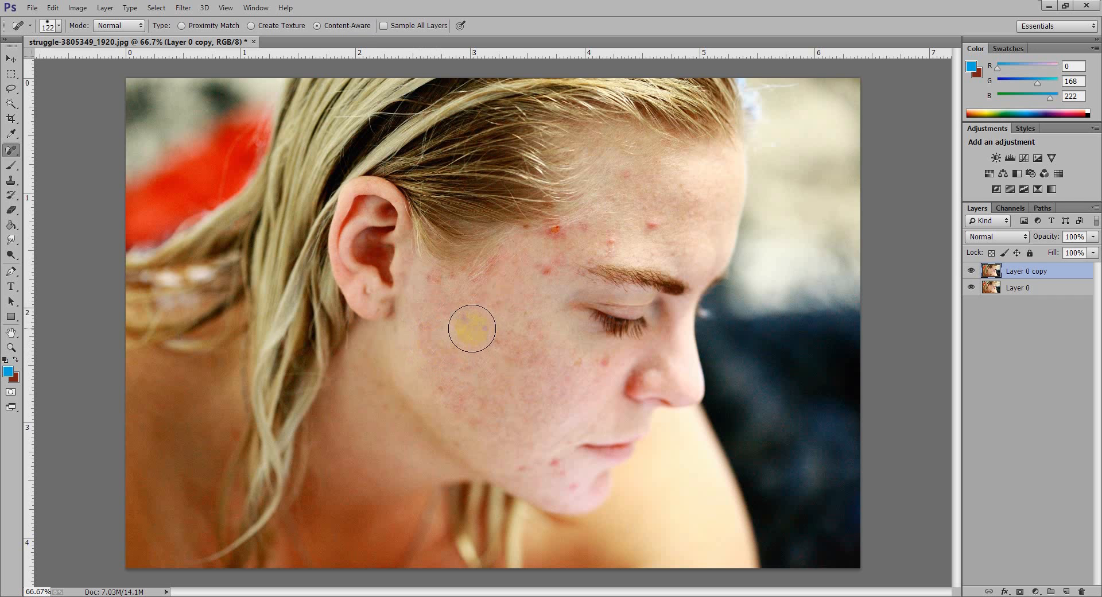
pyautogui.click(472, 329)
pyautogui.click(537, 287)
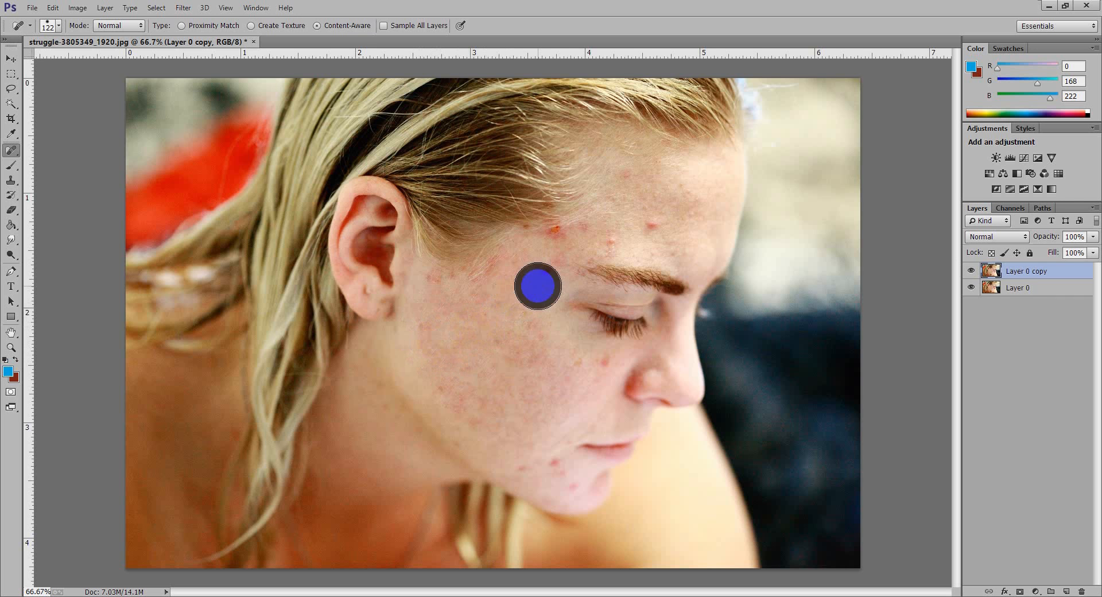
pyautogui.click(653, 224)
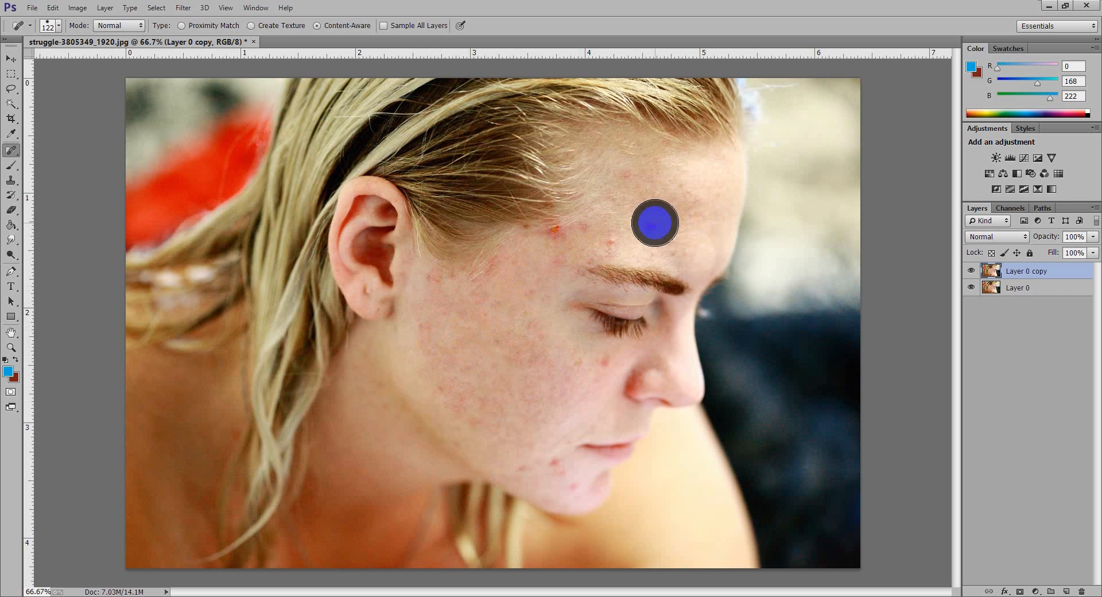
pyautogui.click(627, 232)
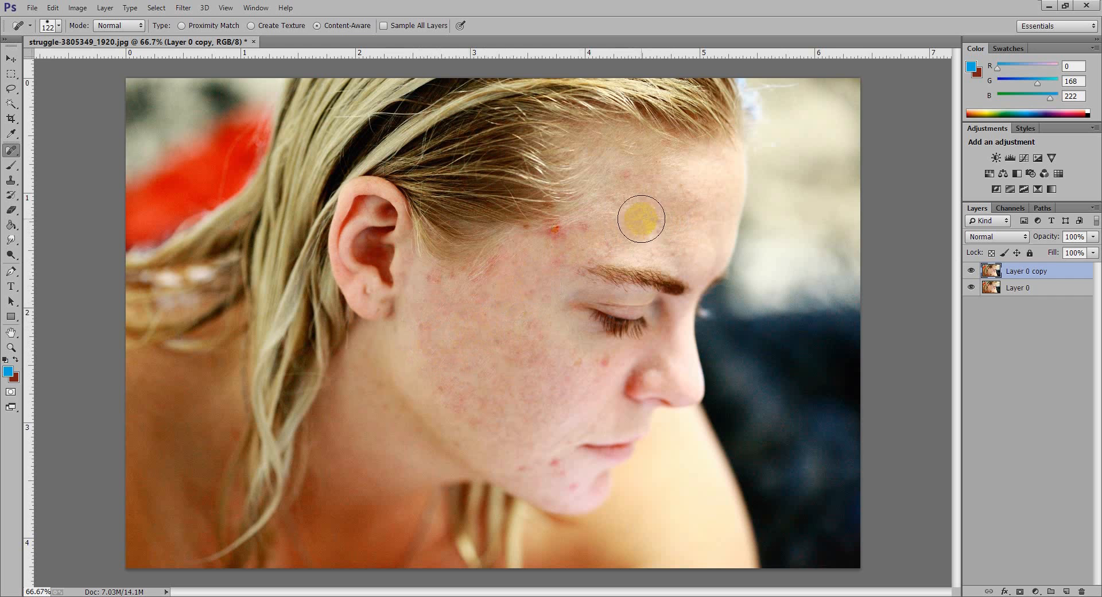
# Reduce the healing brush size to 69 px and remove the blemishes on the temple near the hairline
pyautogui.rightClick(655, 209)
pyautogui.click(712, 234)
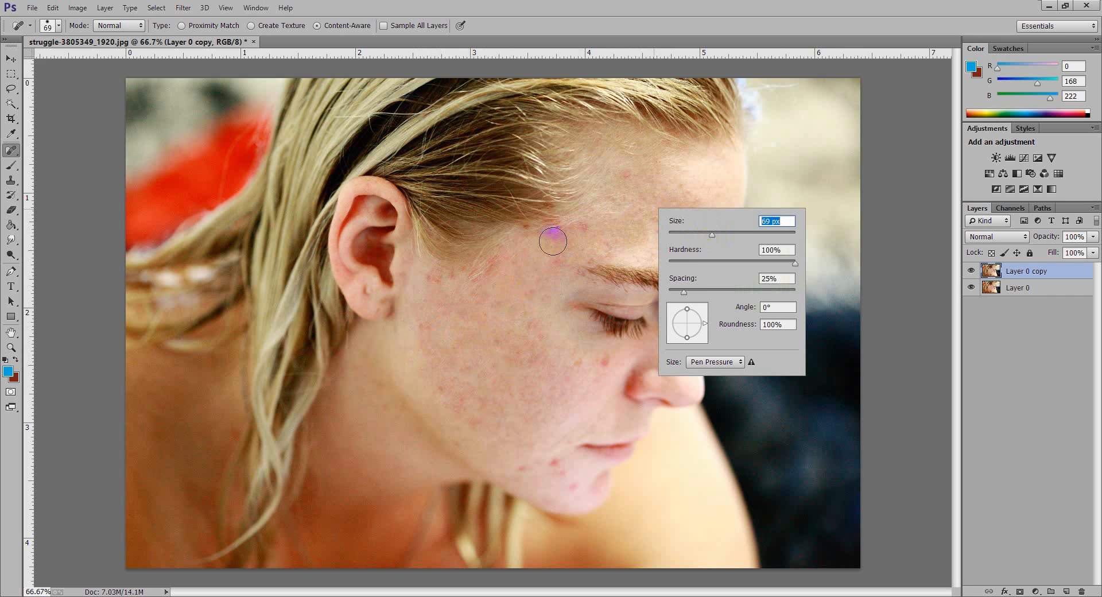
pyautogui.click(556, 239)
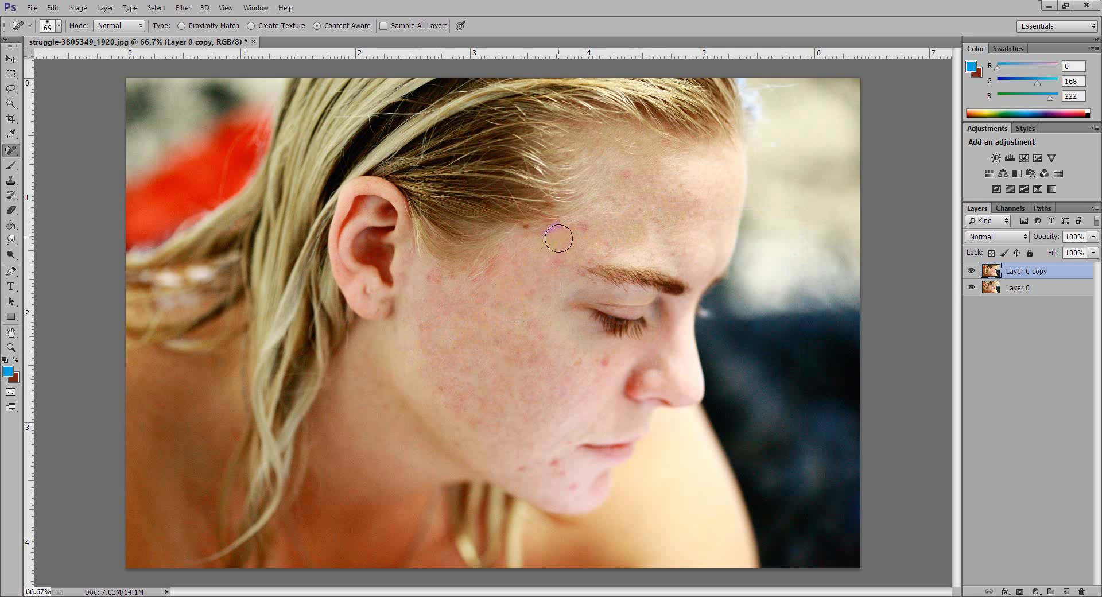
pyautogui.click(559, 237)
pyautogui.click(549, 242)
pyautogui.click(556, 236)
pyautogui.click(583, 234)
pyautogui.click(556, 241)
# Heal the remaining spots on the upper cheek, along the jaw and on the chin below the mouth
pyautogui.click(546, 264)
pyautogui.click(521, 291)
pyautogui.click(452, 385)
pyautogui.click(539, 452)
pyautogui.click(545, 456)
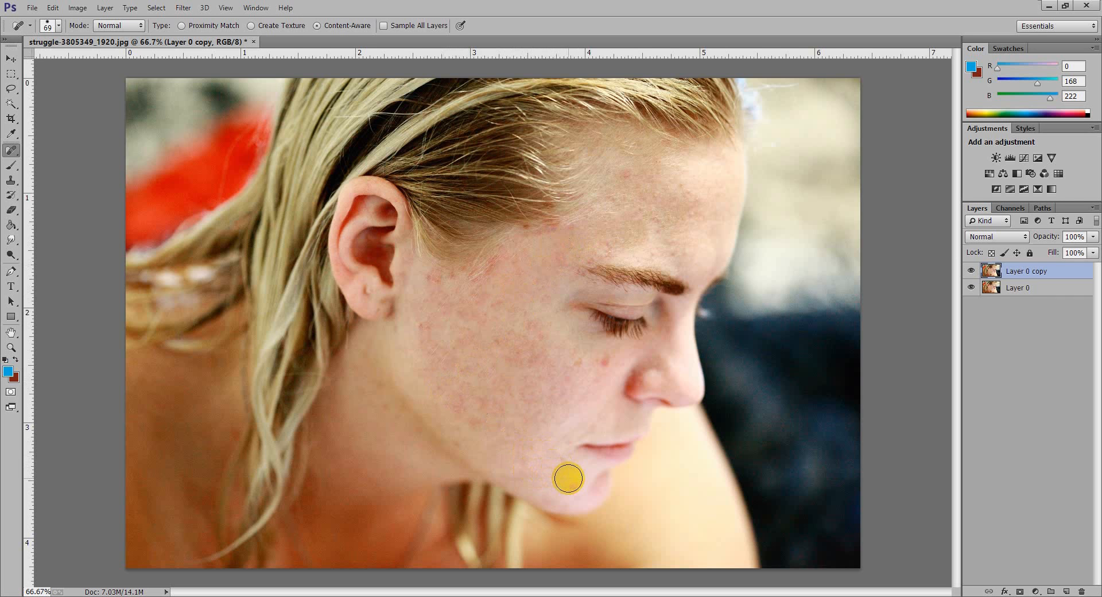
pyautogui.click(573, 486)
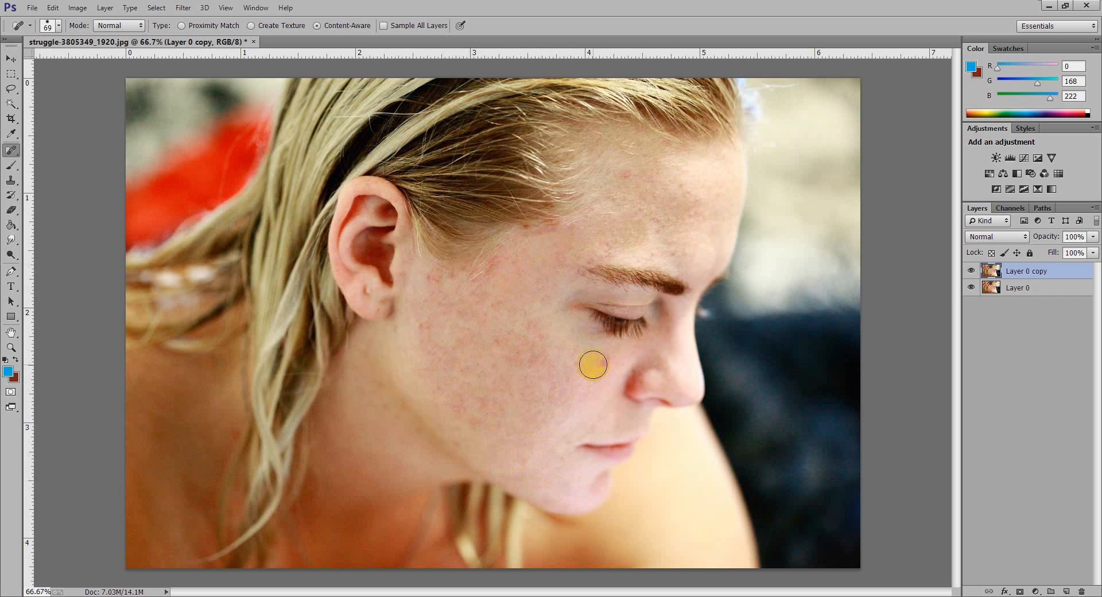
# Heal the spots on the cheek beside the nose and across the middle of the cheek
pyautogui.click(598, 364)
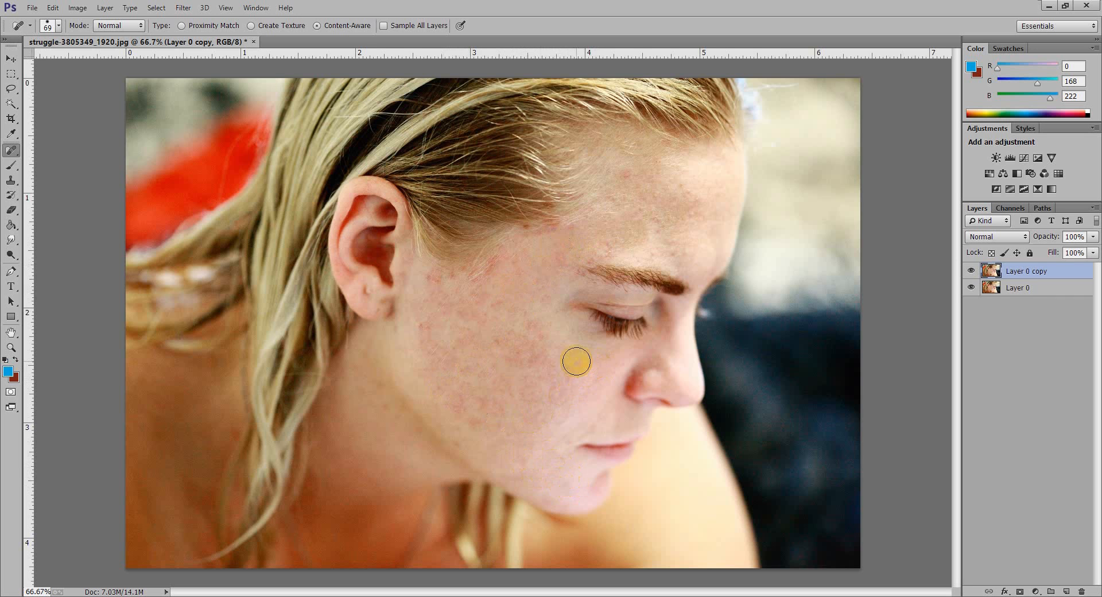
pyautogui.click(512, 364)
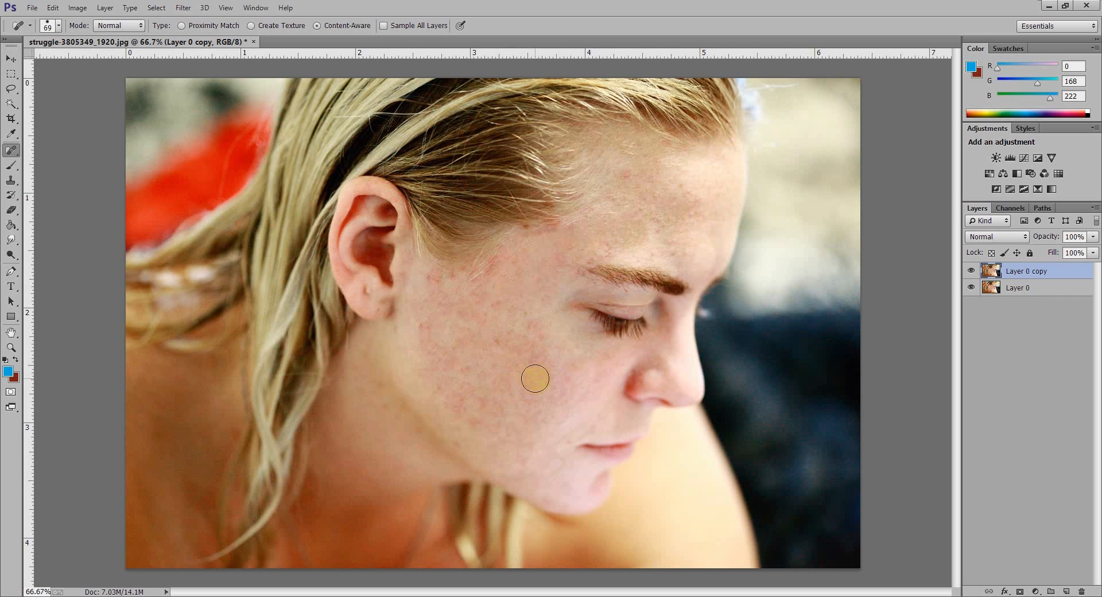
pyautogui.click(529, 337)
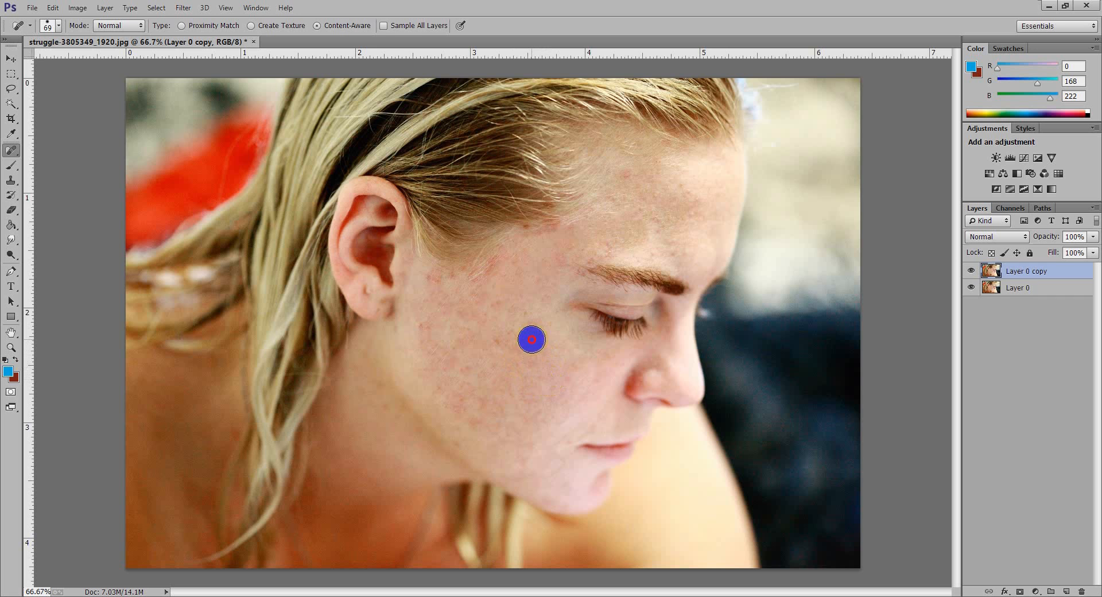
pyautogui.click(529, 315)
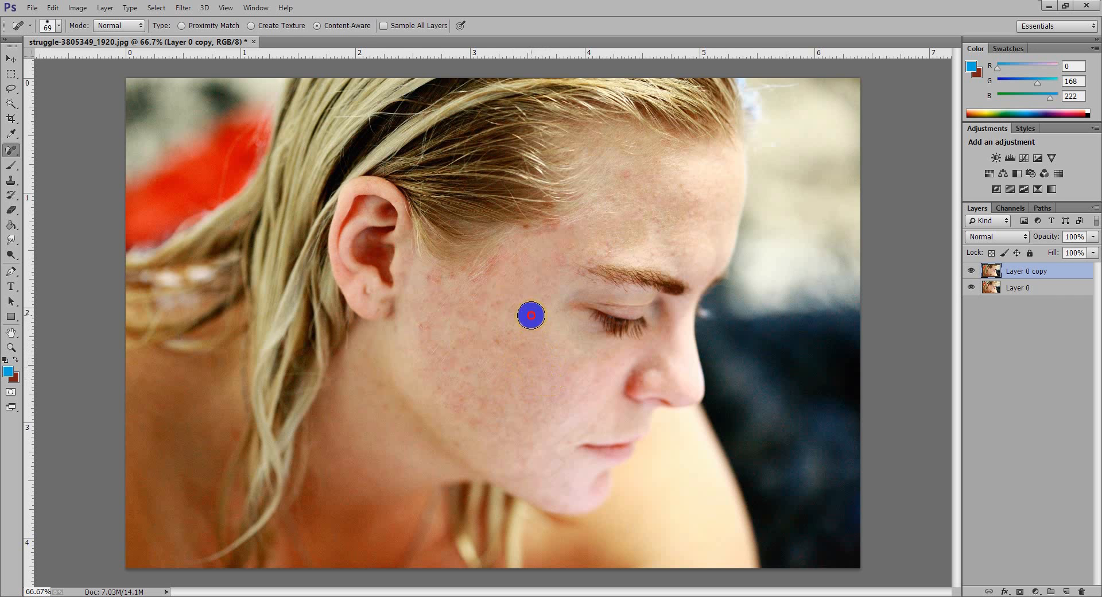
pyautogui.click(499, 310)
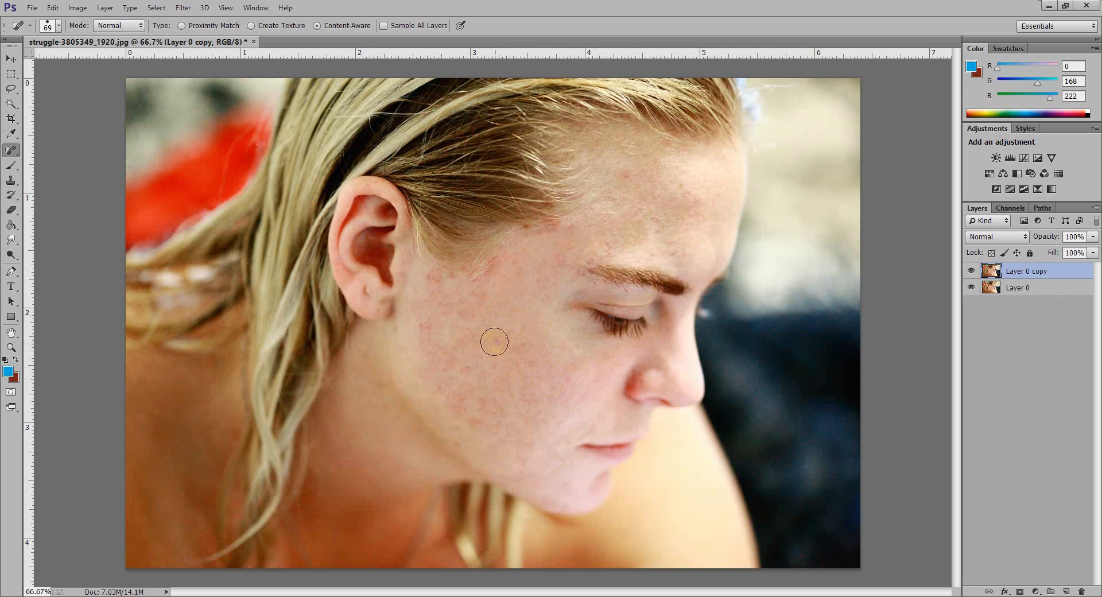
pyautogui.click(519, 342)
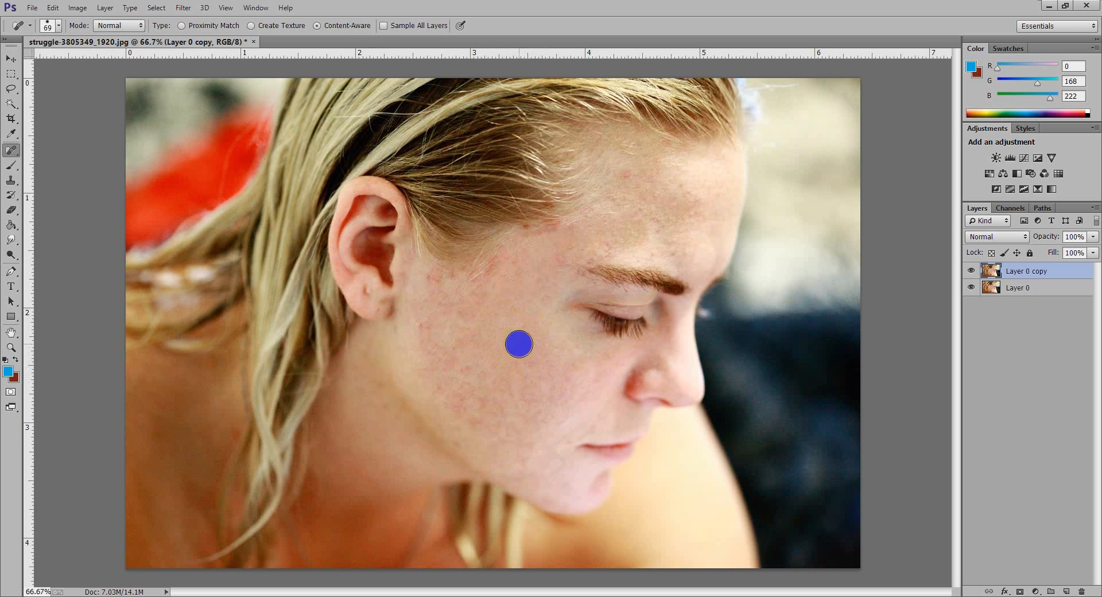
# Clean up the small red marks on the rear cheek below the ear and toward the jaw
pyautogui.click(426, 331)
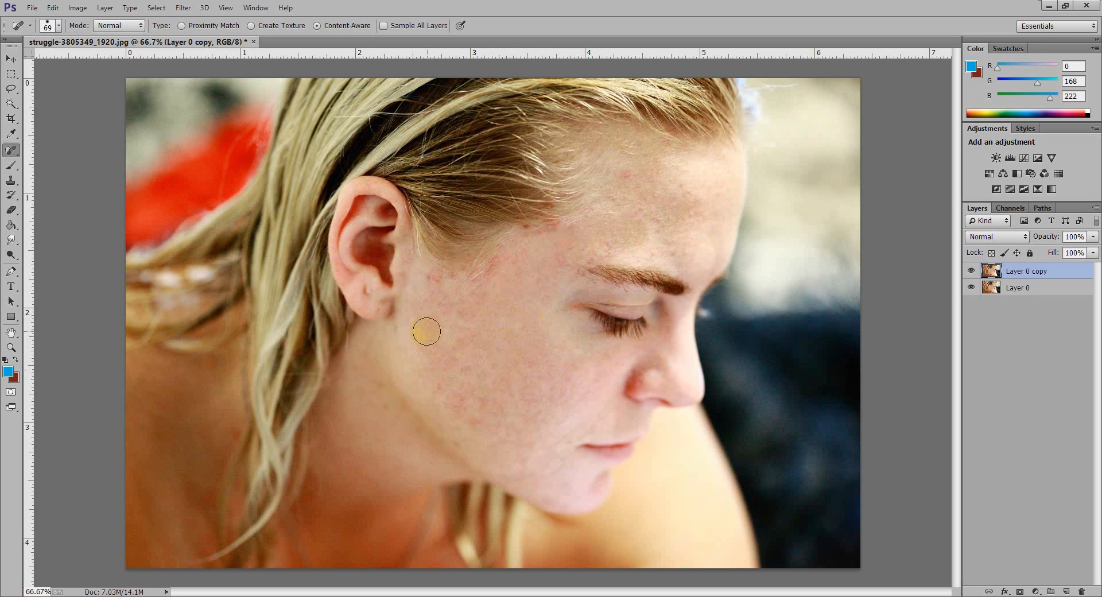
pyautogui.click(444, 390)
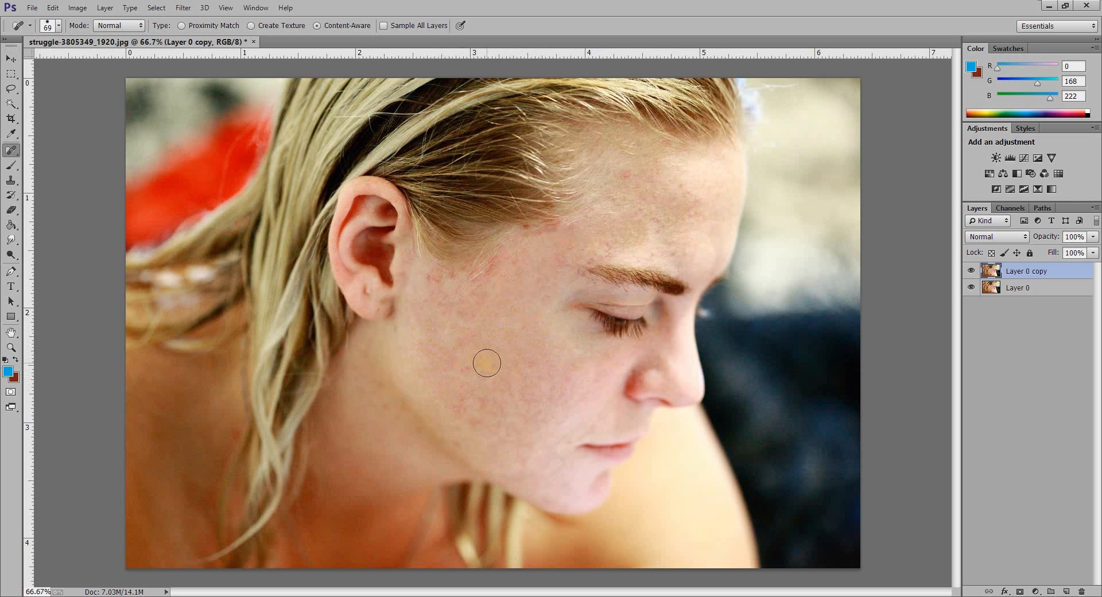
pyautogui.click(465, 407)
pyautogui.click(464, 374)
# Smooth out the discolored patches on the forehead above the eyebrow with the Spot Healing Brush
pyautogui.click(679, 207)
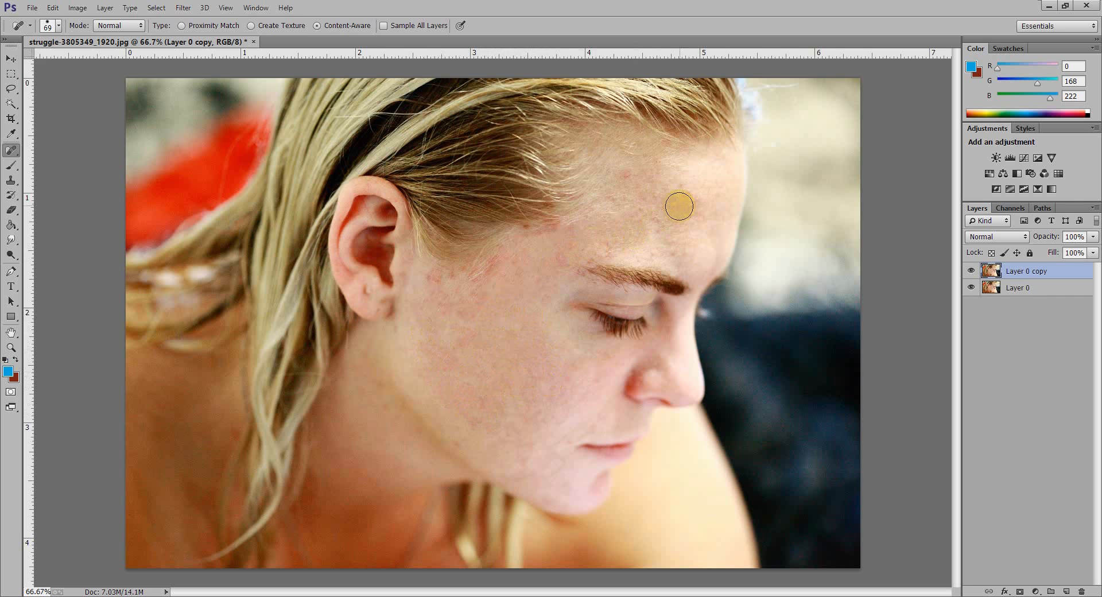
pyautogui.click(653, 253)
pyautogui.click(632, 242)
pyautogui.click(628, 237)
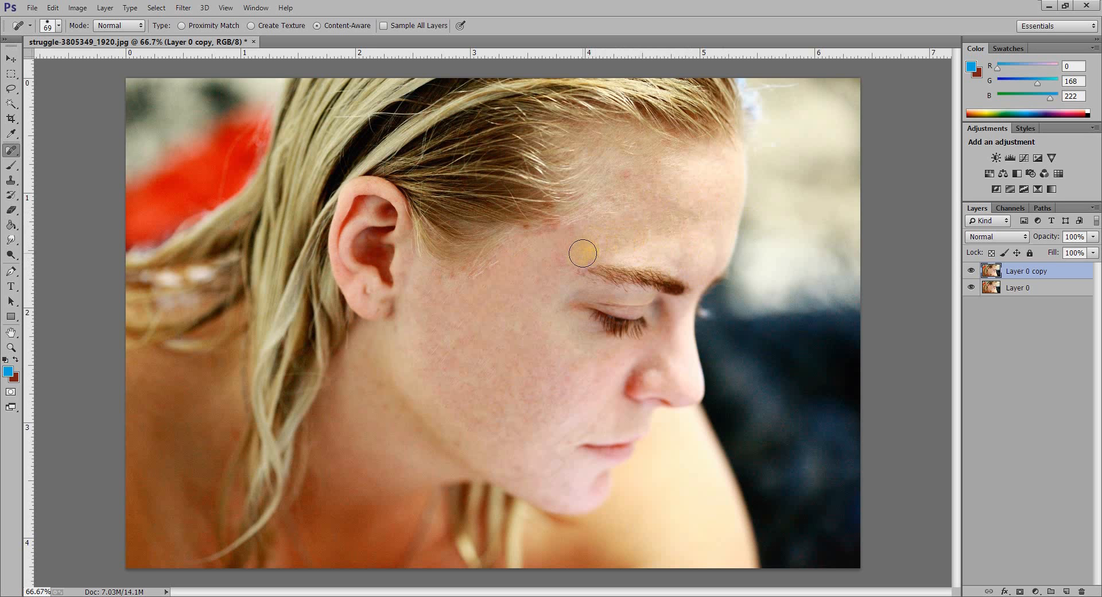
# Reduce the Spot Healing Brush size to 30 px and heal the spot just above the outer end of the eyebrow
pyautogui.rightClick(582, 252)
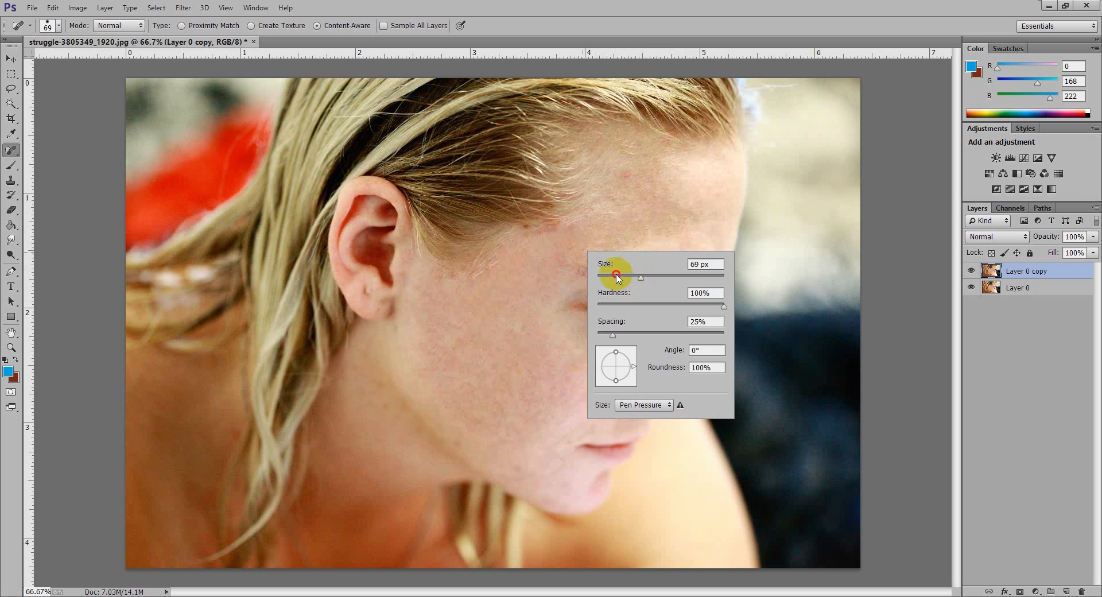
pyautogui.moveTo(617, 278); pyautogui.dragTo(591, 253)
pyautogui.click(581, 254)
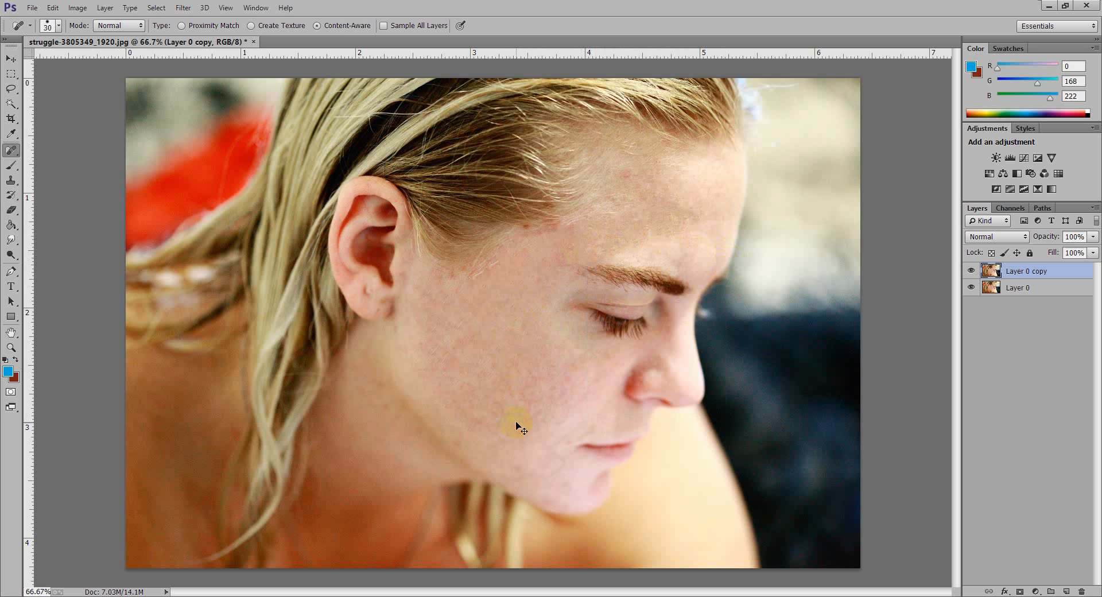
# Heal the remaining marks on the temple beside the eyebrow, on the rear cheek below the ear and on the neck
pyautogui.hotkey('ctrl', '+')
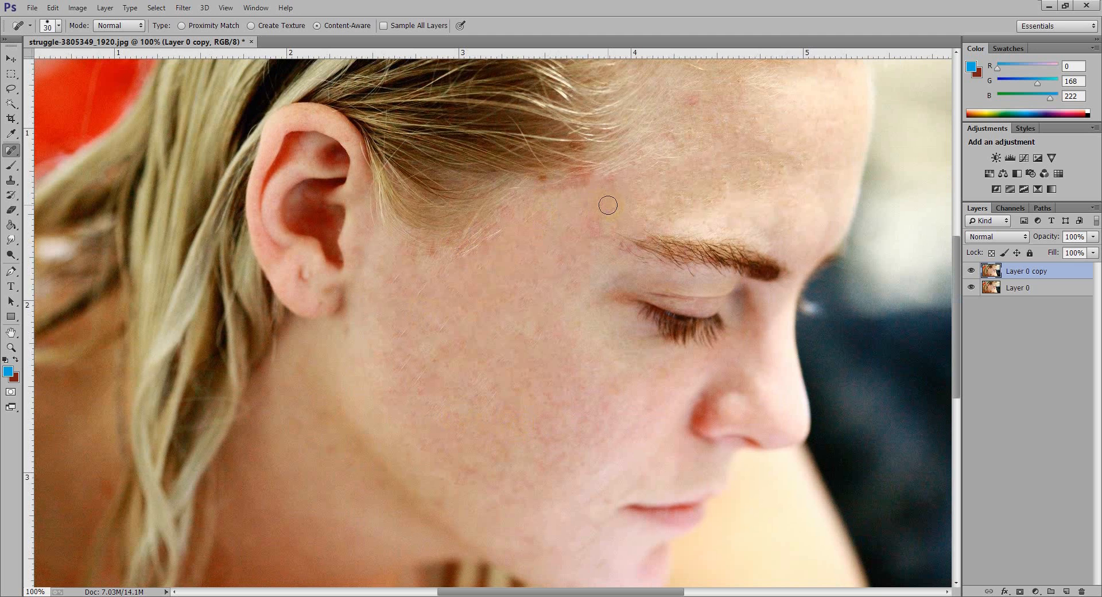
pyautogui.moveTo(608, 205)
pyautogui.mouseDown()
pyautogui.moveTo(678, 200)
pyautogui.moveTo(631, 213)
pyautogui.mouseUp()
pyautogui.click(424, 384)
pyautogui.click(434, 365)
pyautogui.click(333, 493)
# Compare the whole portrait before and after retouching by hiding the Layer 0 copy layer and showing it again
pyautogui.hotkey('ctrl', '-')
pyautogui.hotkey('ctrl', '-')
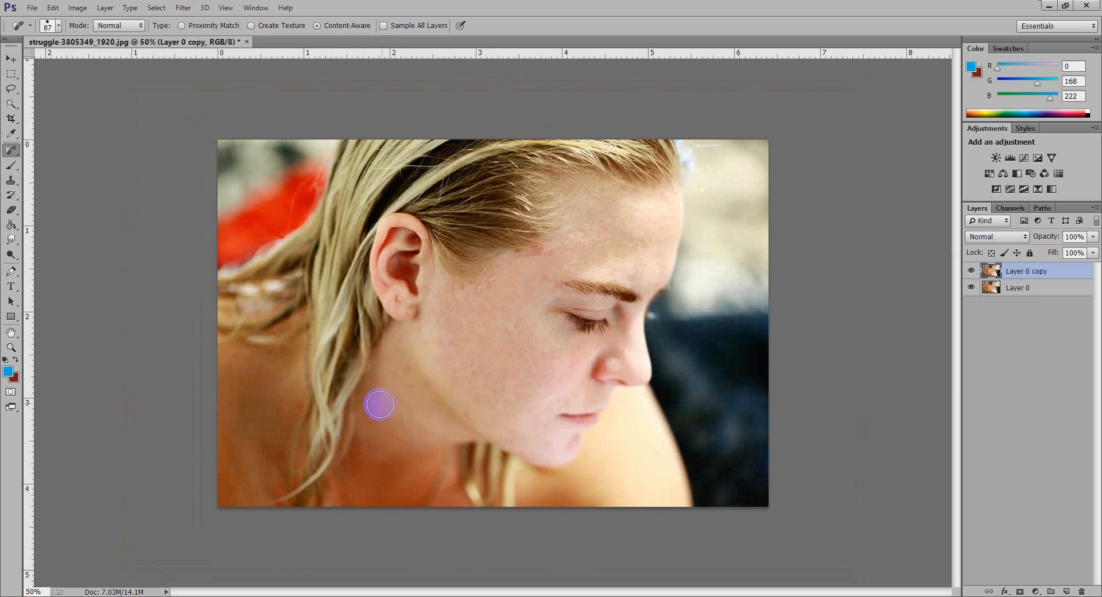
pyautogui.click(972, 271)
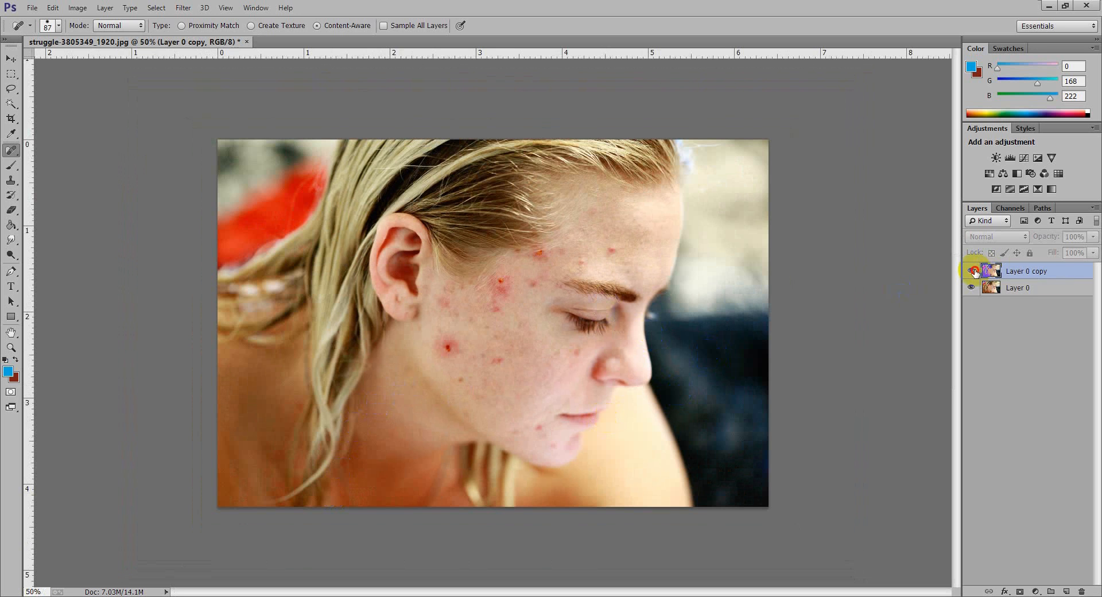
pyautogui.click(972, 271)
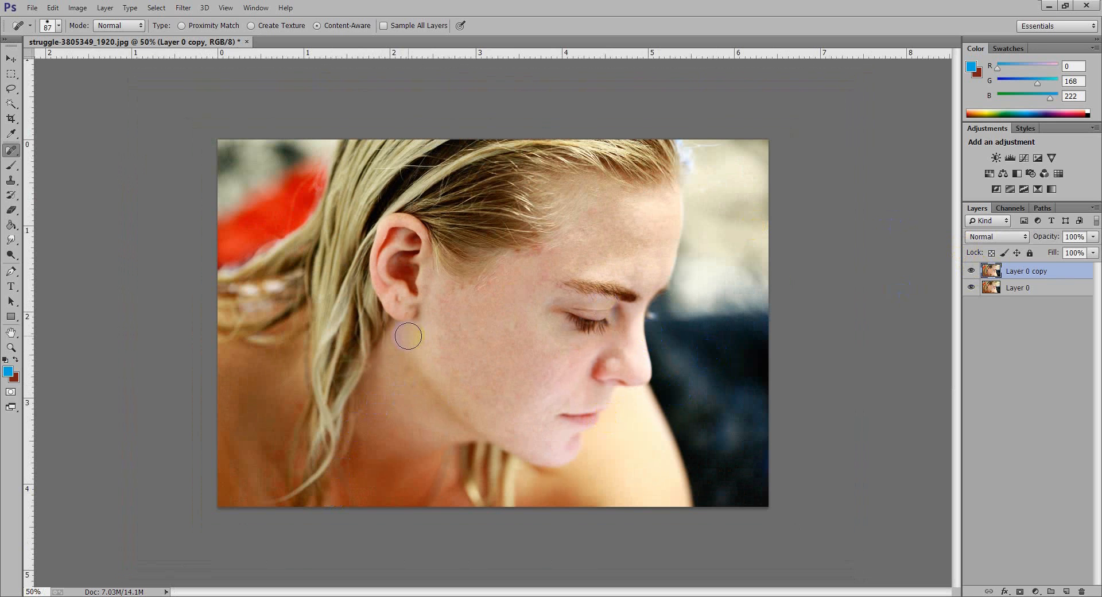
# Activate the Move tool and make Layer 2 visible in the struggle-edit.jpg document
pyautogui.click(11, 59)
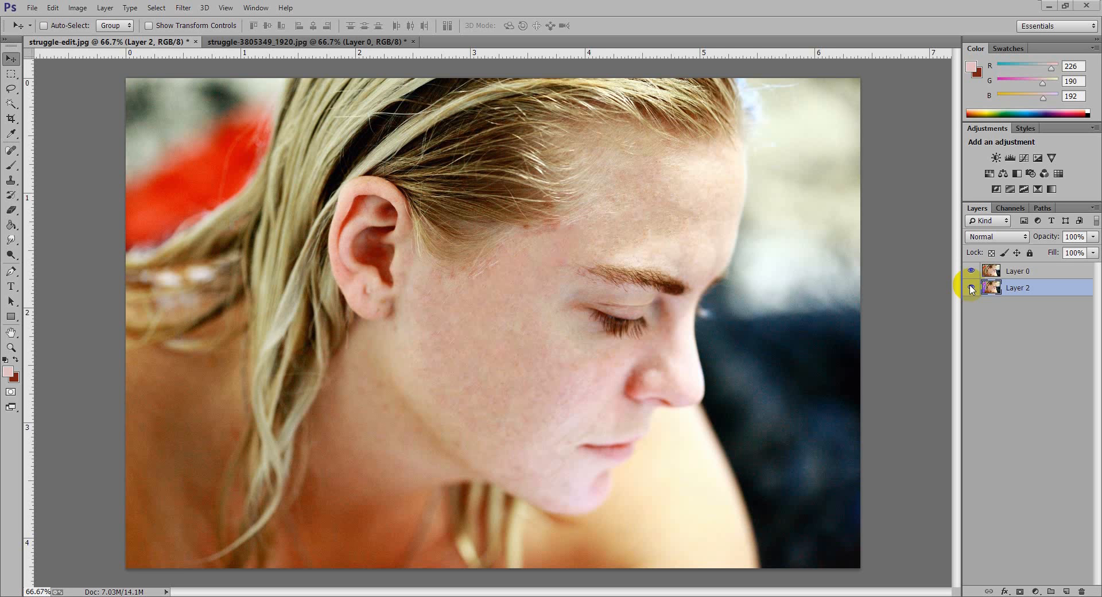
pyautogui.click(971, 288)
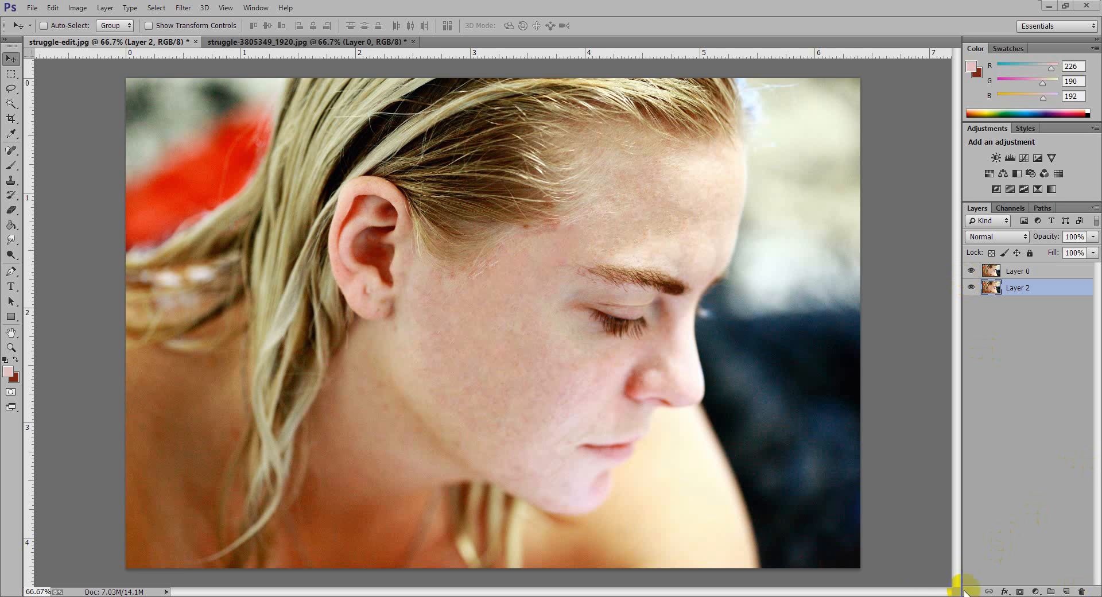